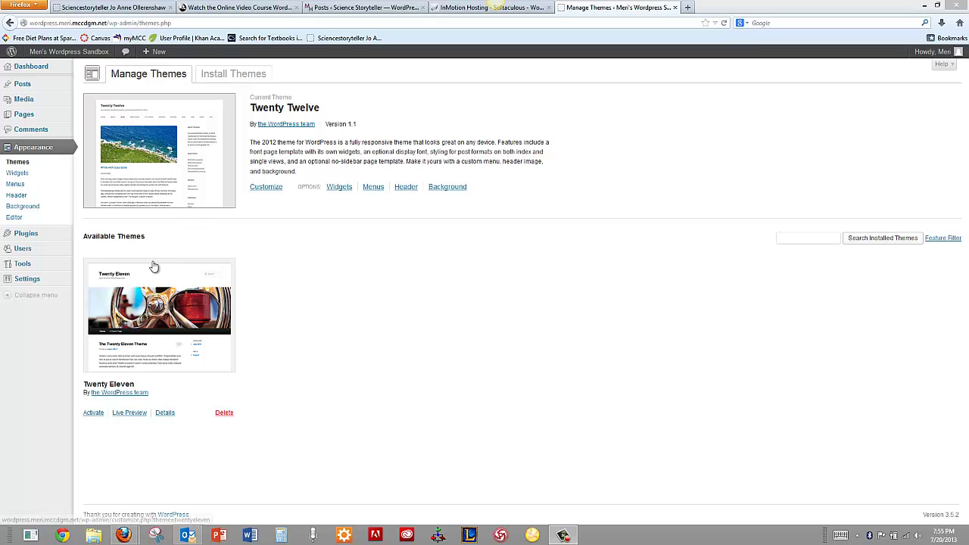
Step: Switch to the Install Themes tab on Appearance > Themes
click(231, 76)
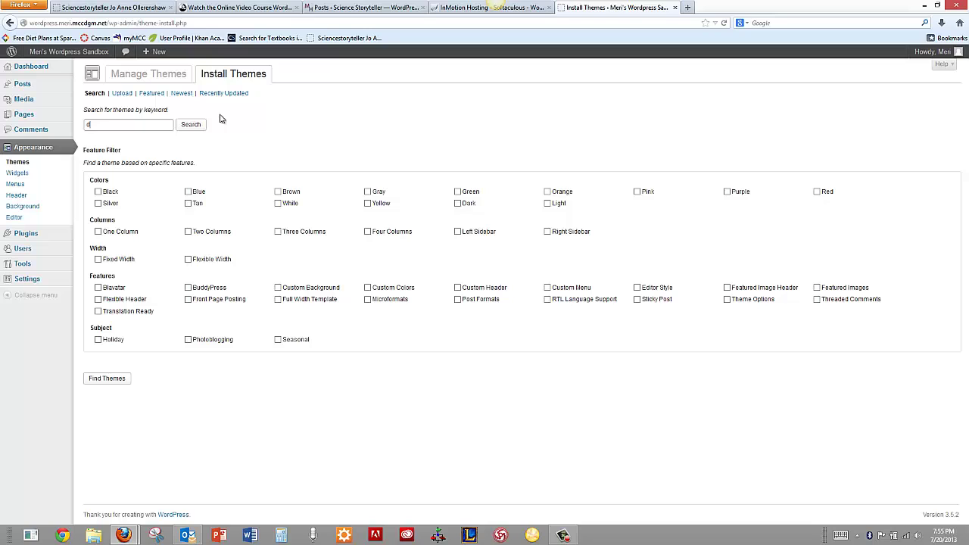
Step: Search themes for 'dogs', then install and activate the Dogs Life theme
text(dogs)
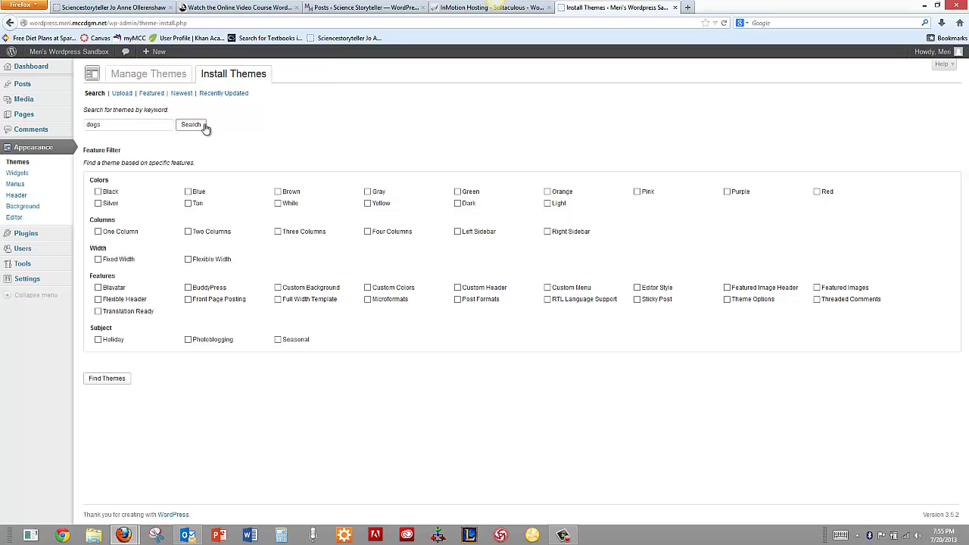
click(205, 125)
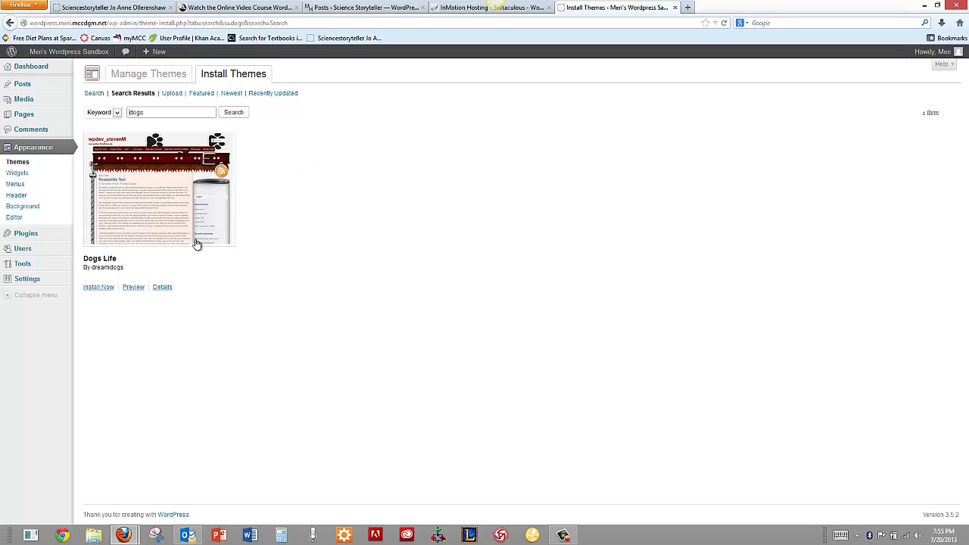
click(110, 293)
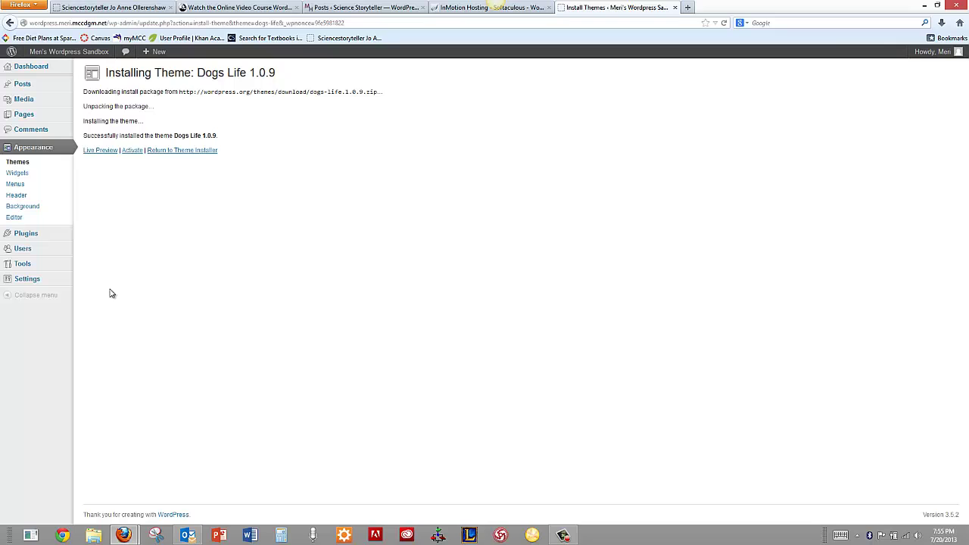
click(133, 150)
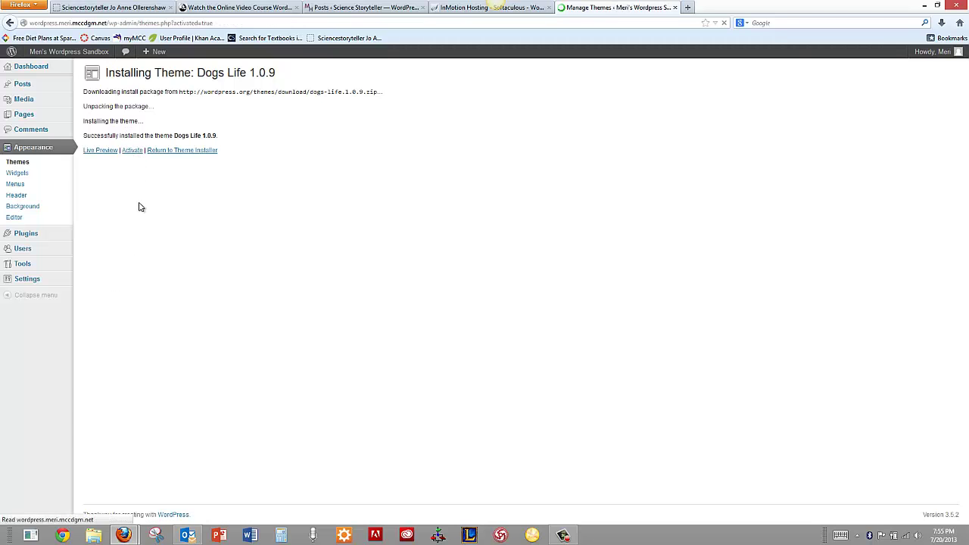
Step: In the Customizer, change the site title to Meri's Puppy Page
click(265, 188)
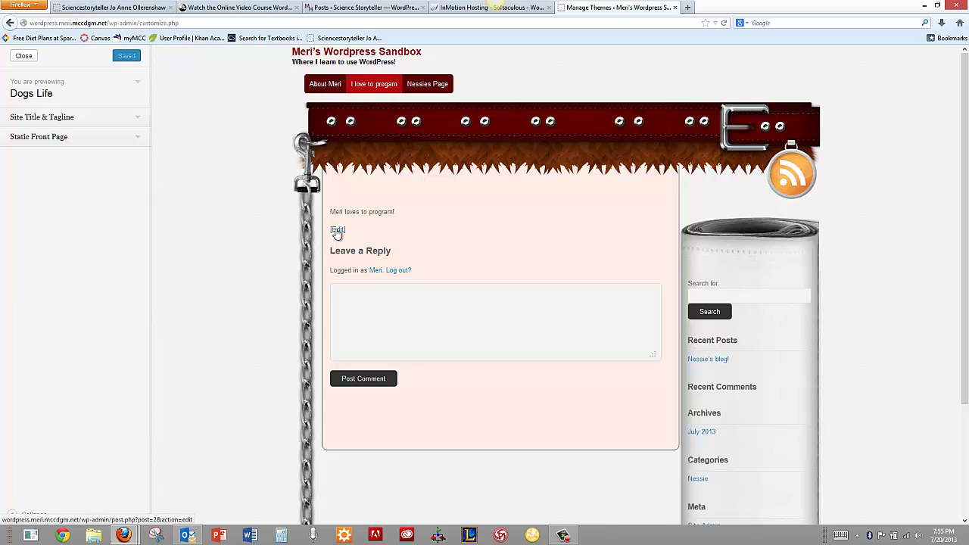
click(111, 121)
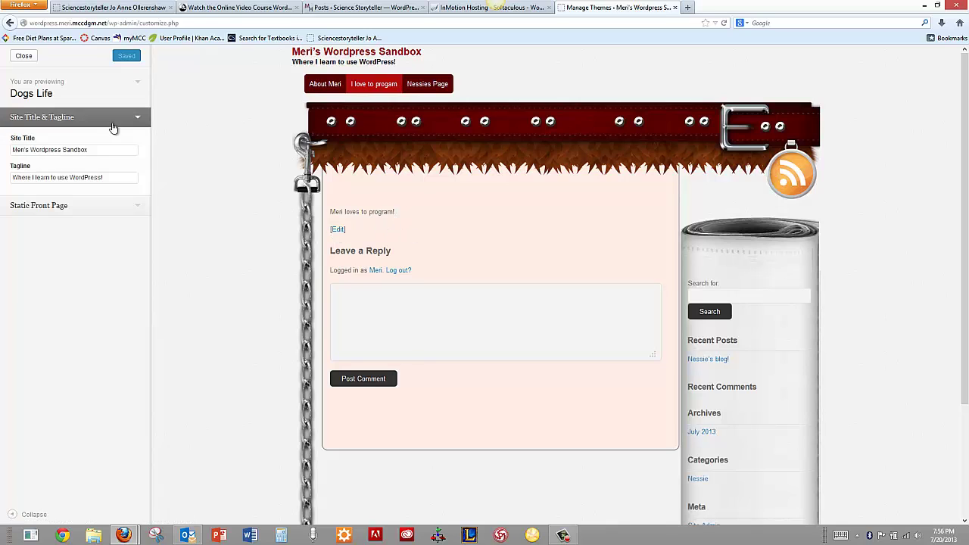
triple_click(106, 149)
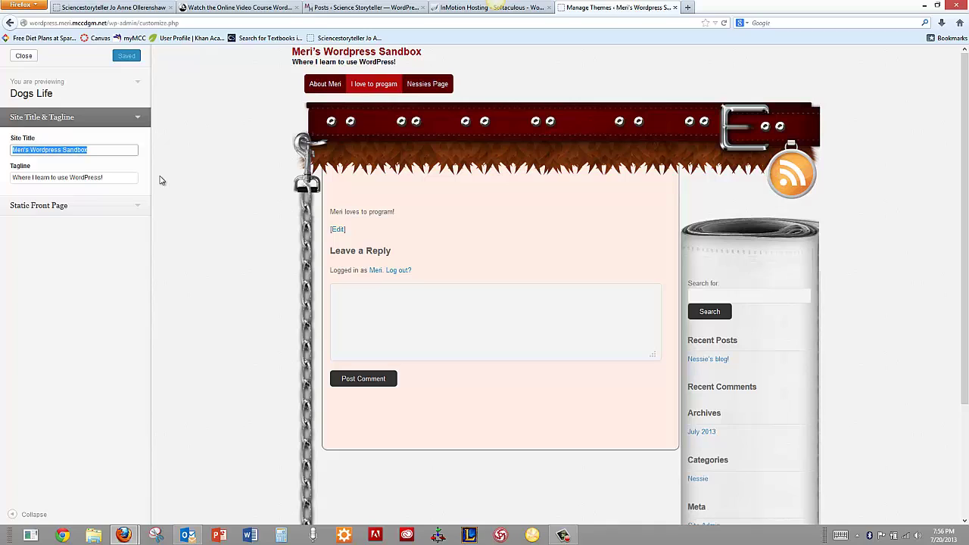
text(Me)
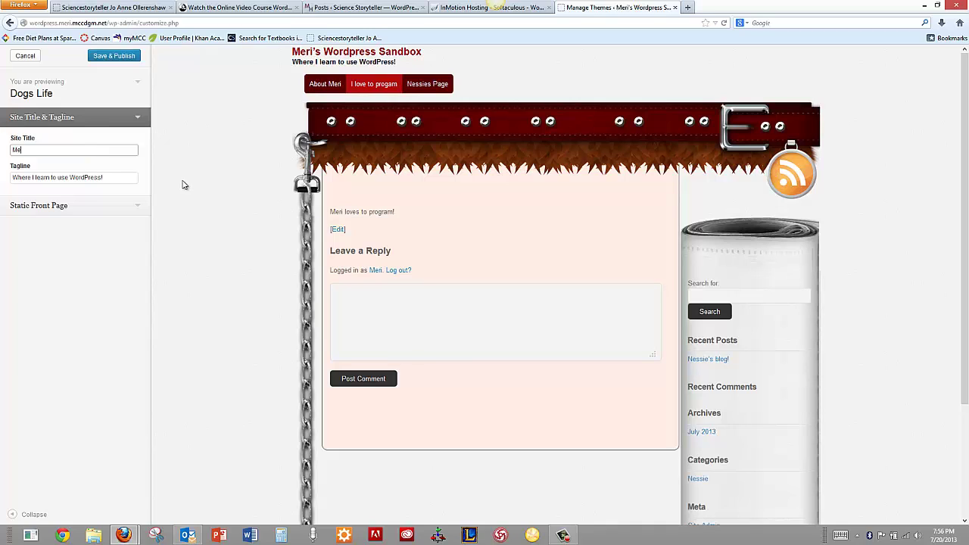
text(ri's Puppy Page)
Step: Replace the tagline with 'All about my Bouviers.' and publish the changes
click(109, 174)
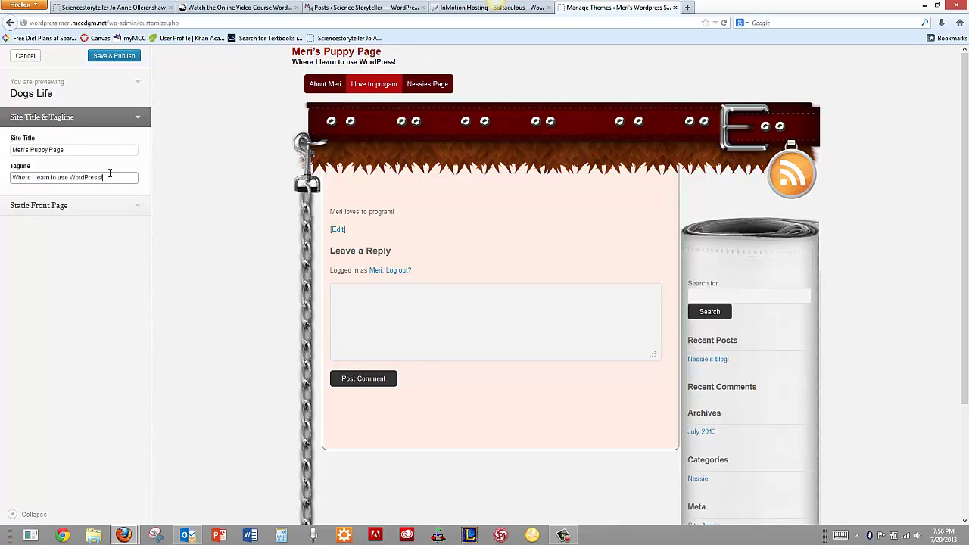
drag(109, 173, 11, 178)
click(111, 177)
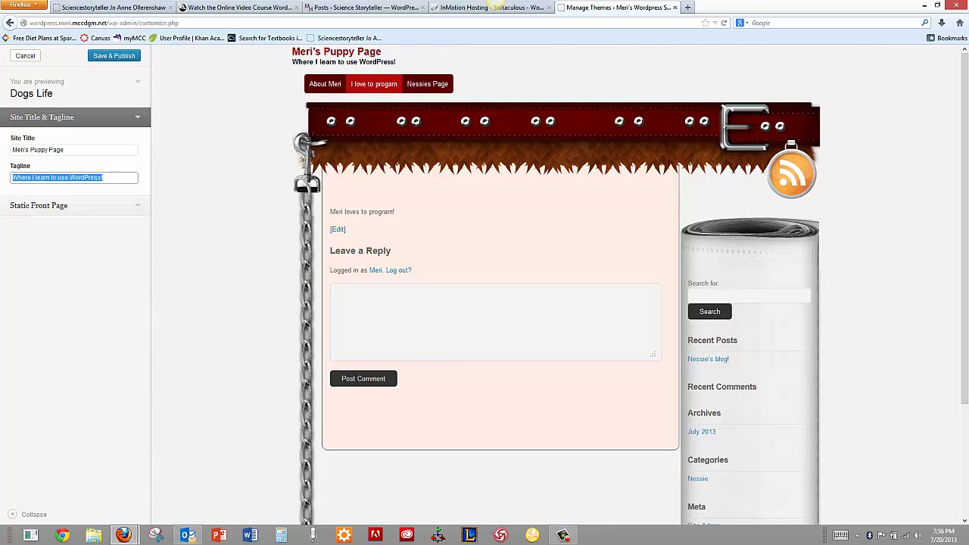
text(All about)
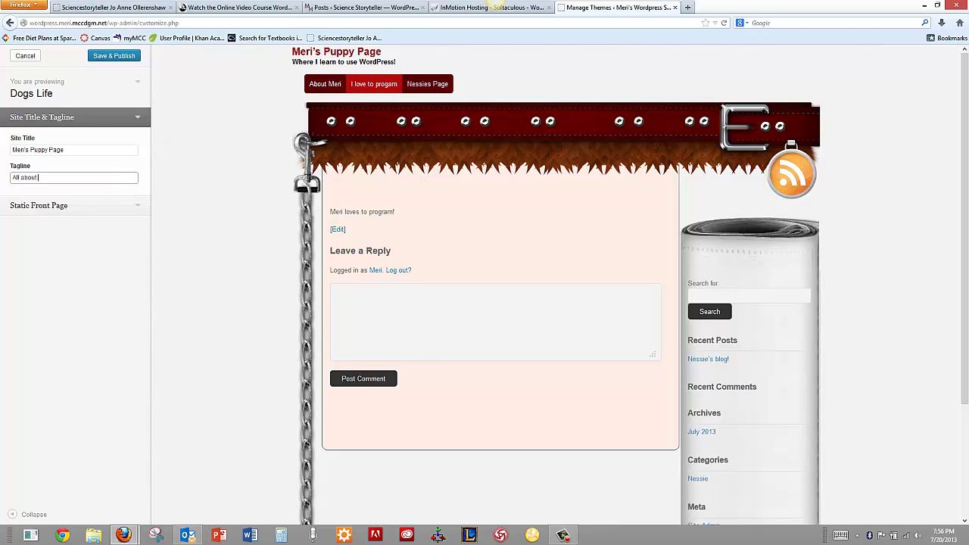
text( my boub)
text(l)
key(BackSpace)
key(BackSpace)
key(BackSpace)
key(BackSpace)
click(129, 56)
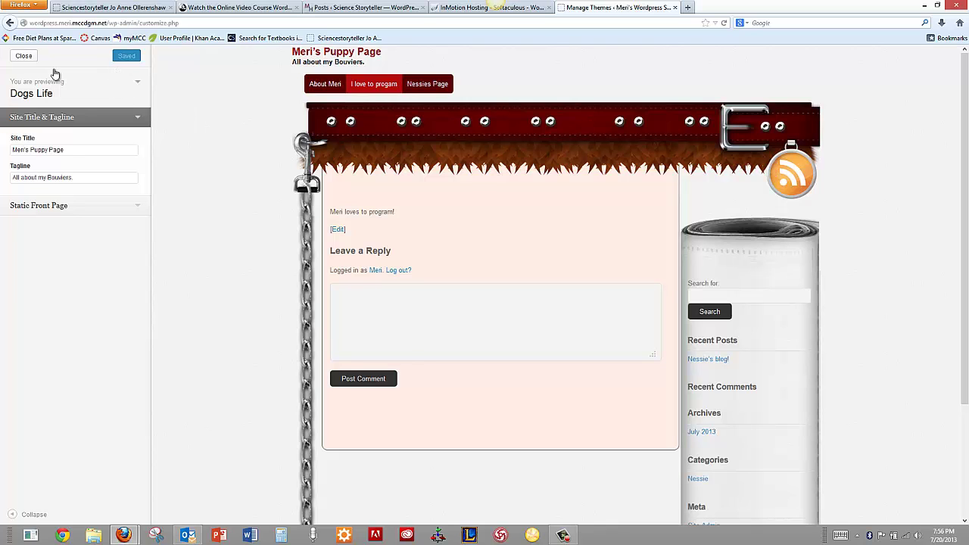
Step: On the Widgets screen, add a Search widget to the Sidebar and save it
click(23, 56)
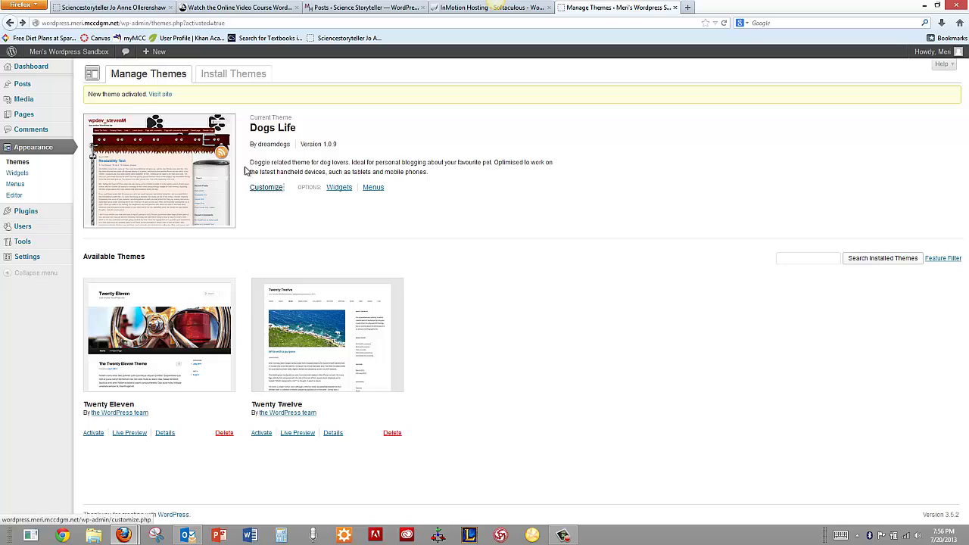
click(340, 188)
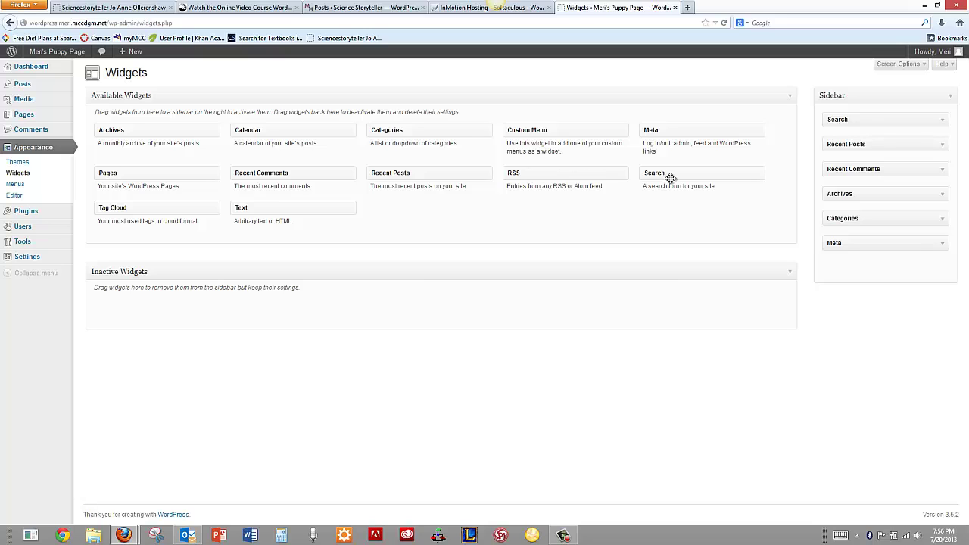
drag(670, 177, 850, 147)
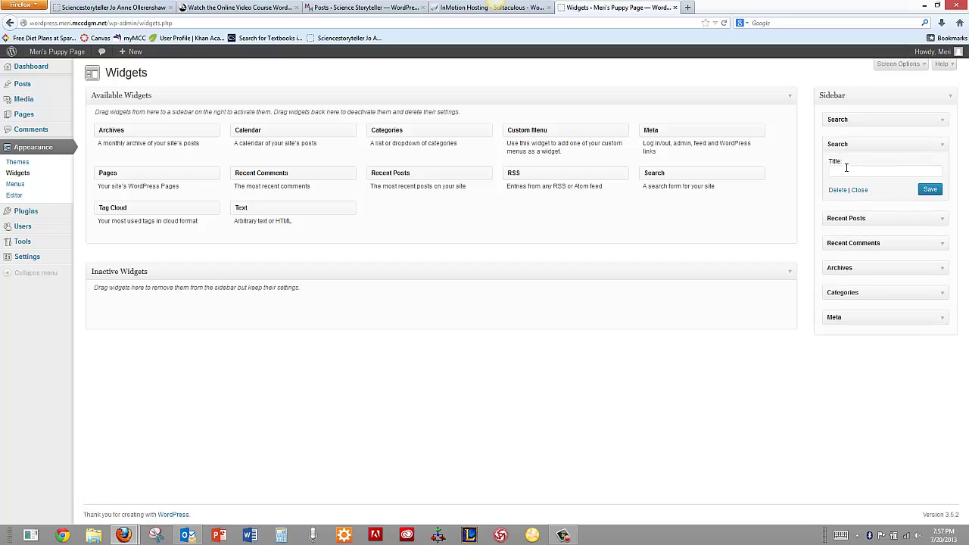
click(848, 171)
click(930, 189)
Step: Remove Recent Comments, Archives, Meta and the duplicate Search widget, saving Categories
drag(907, 240, 704, 216)
drag(832, 236, 679, 217)
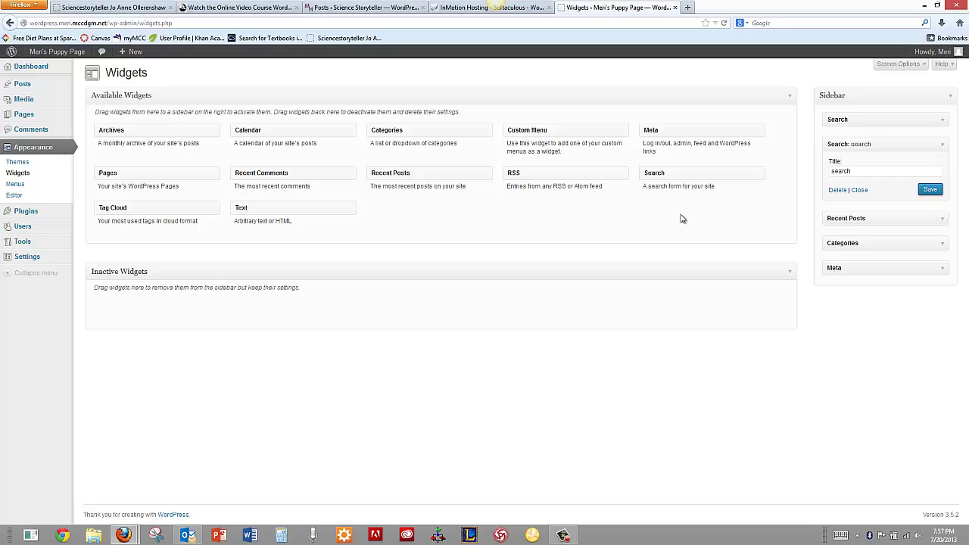
click(943, 244)
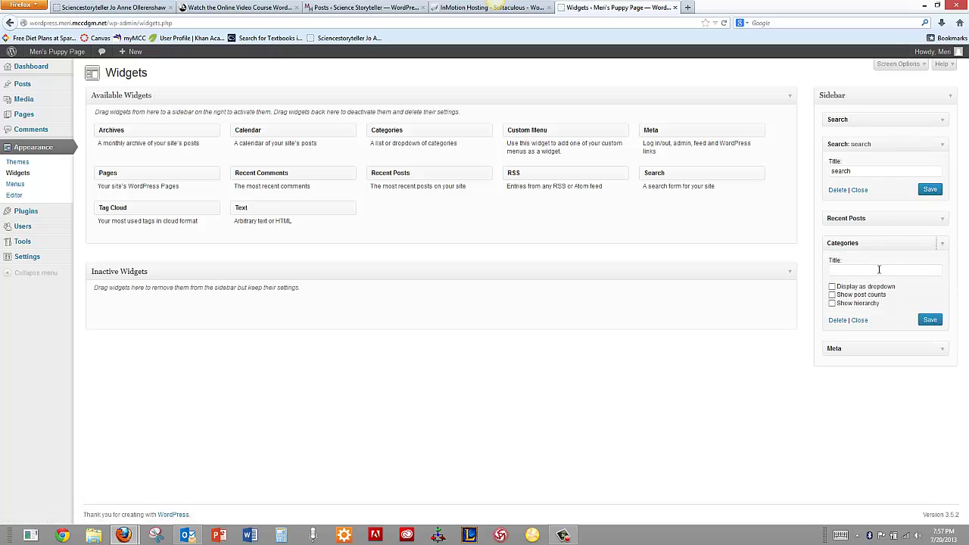
click(930, 319)
drag(835, 348, 681, 211)
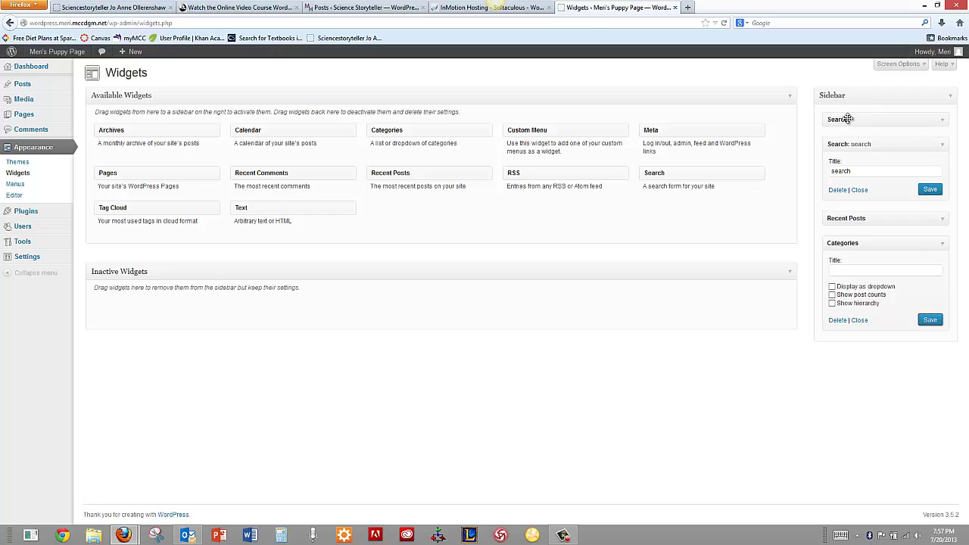
drag(860, 144, 721, 199)
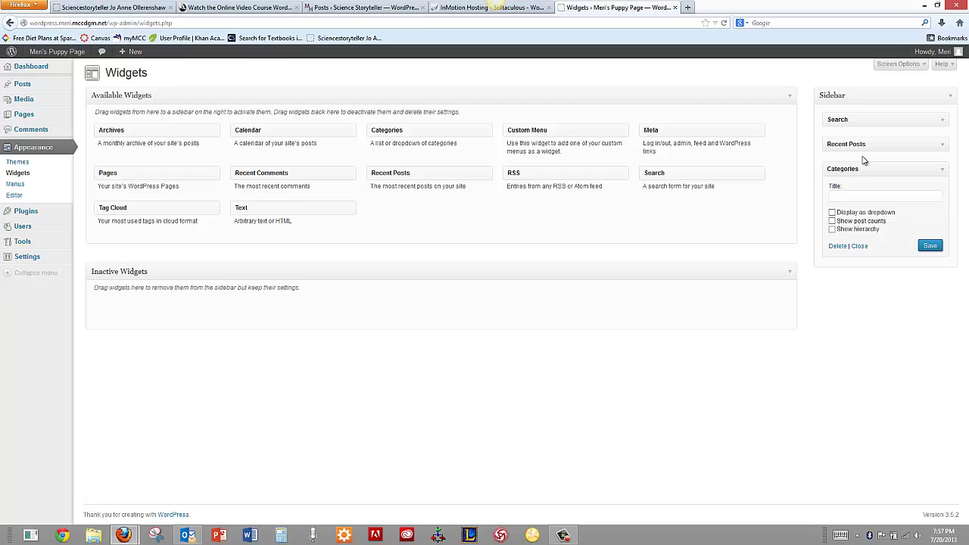
click(930, 248)
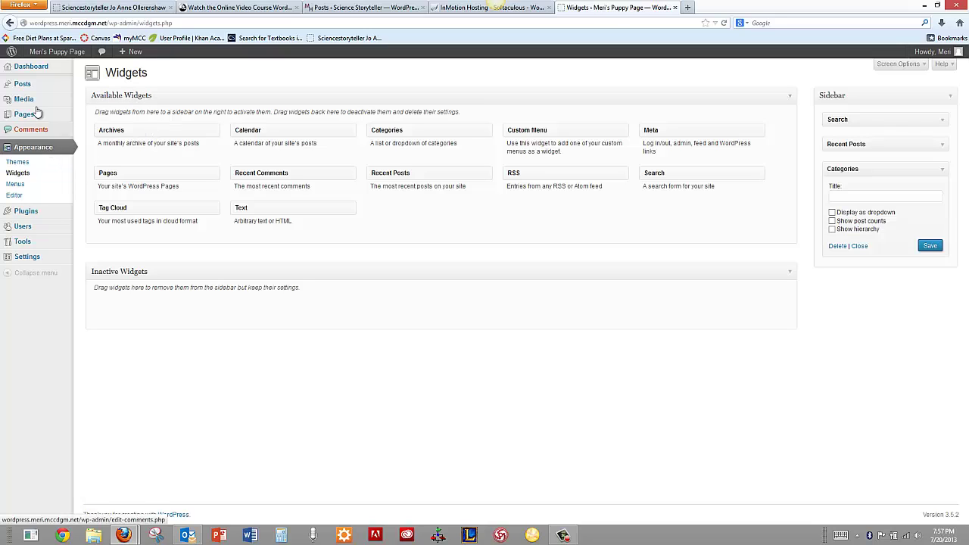
Step: Open the front page for editing and retitle it from 'I love to progam' to 'My pups!'
mouse_move(28, 86)
click(31, 68)
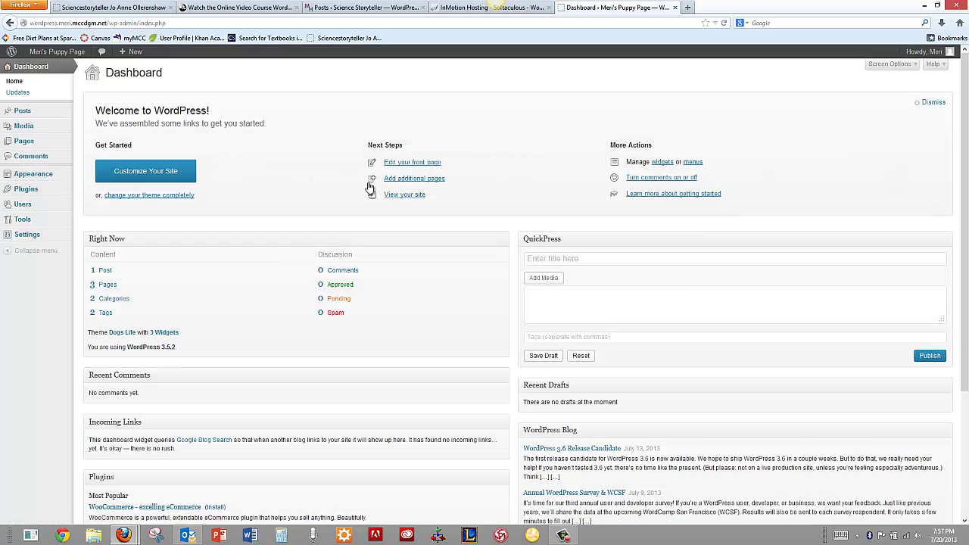
click(415, 162)
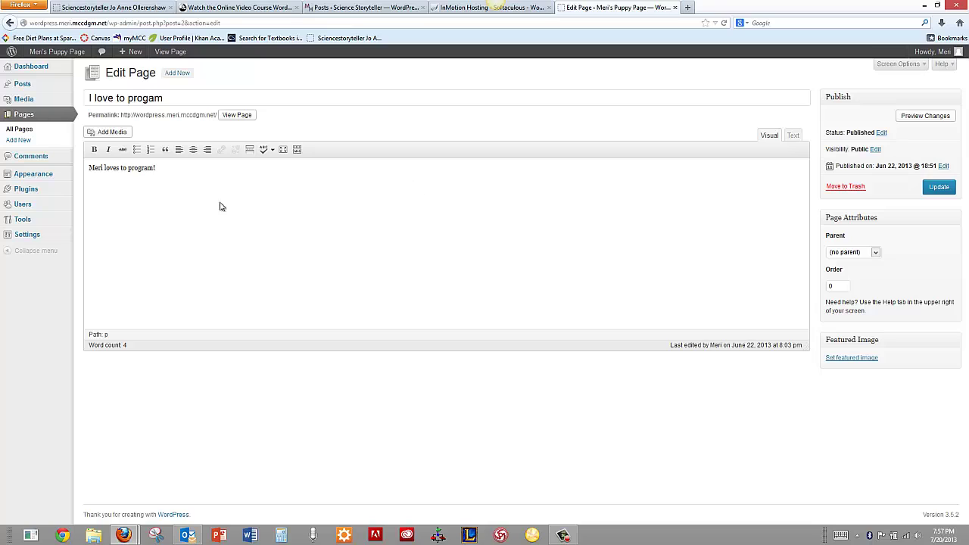
drag(182, 170, 47, 165)
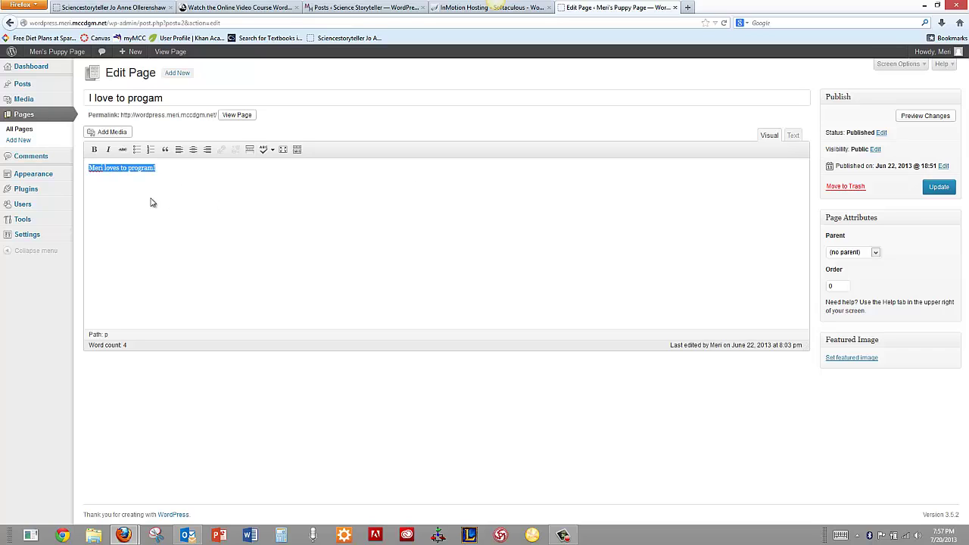
drag(218, 96, 86, 89)
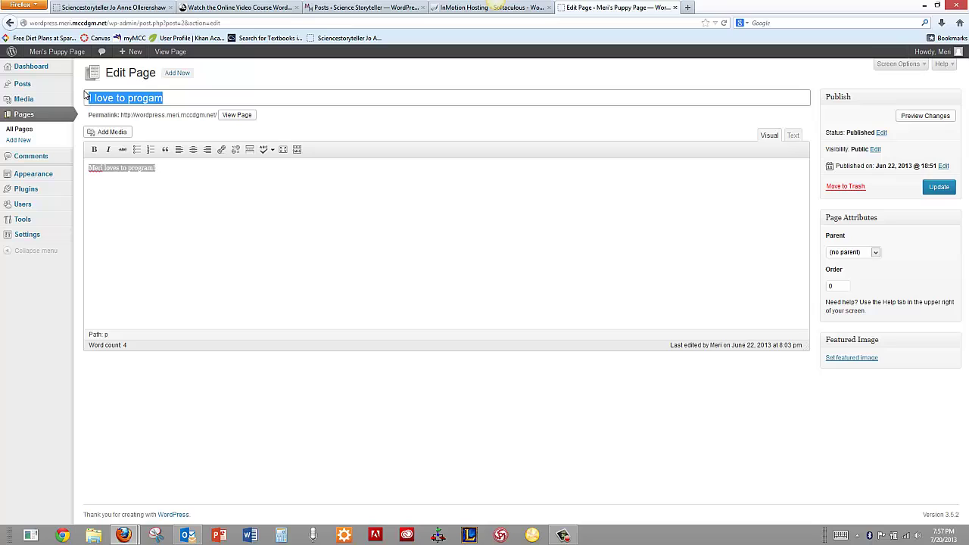
text(My)
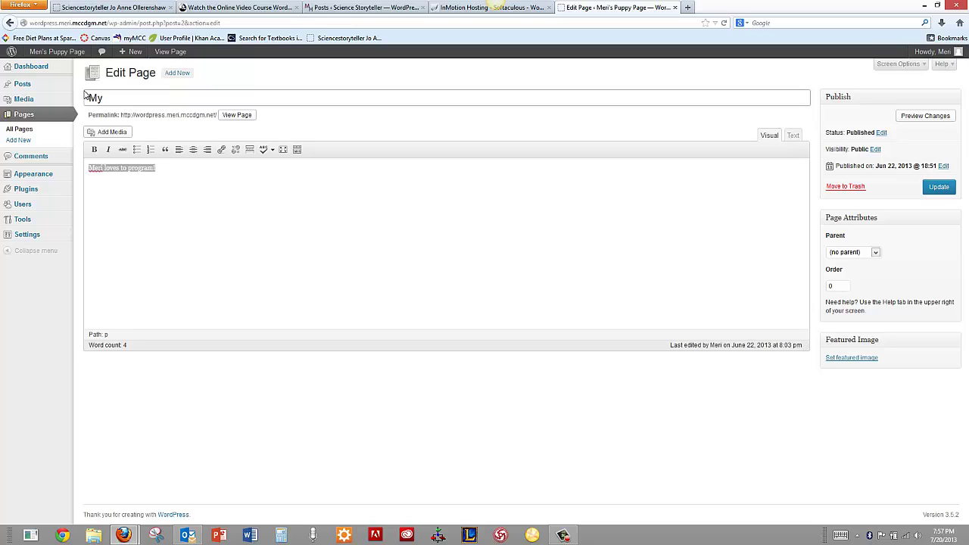
text( pups!)
Step: Replace the body with the sentence about two Bouvier Des Flanders, Eli and Nessie, leaving no parent
click(177, 205)
key(ctrl+a)
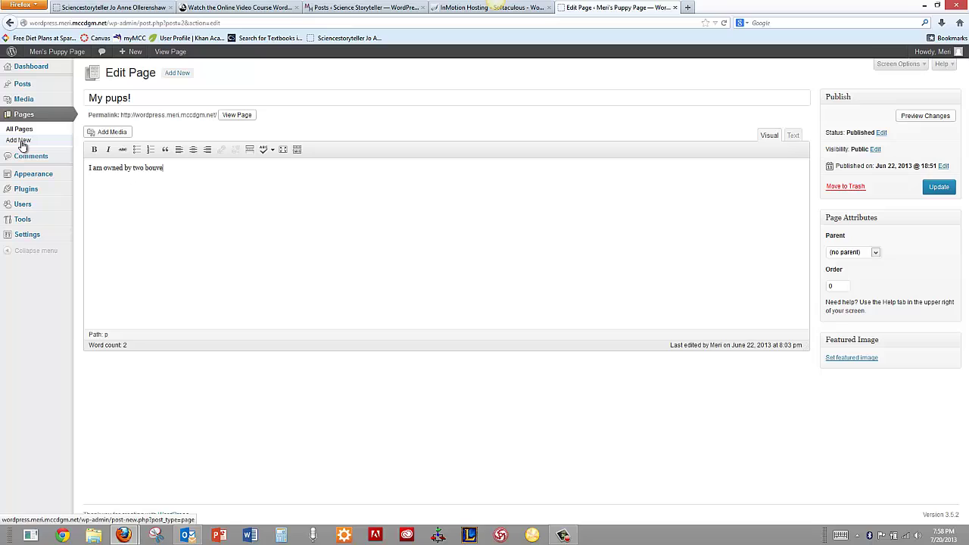
text(Bouvier Des Flanders dogs. Eli, who is 11, and his dag)
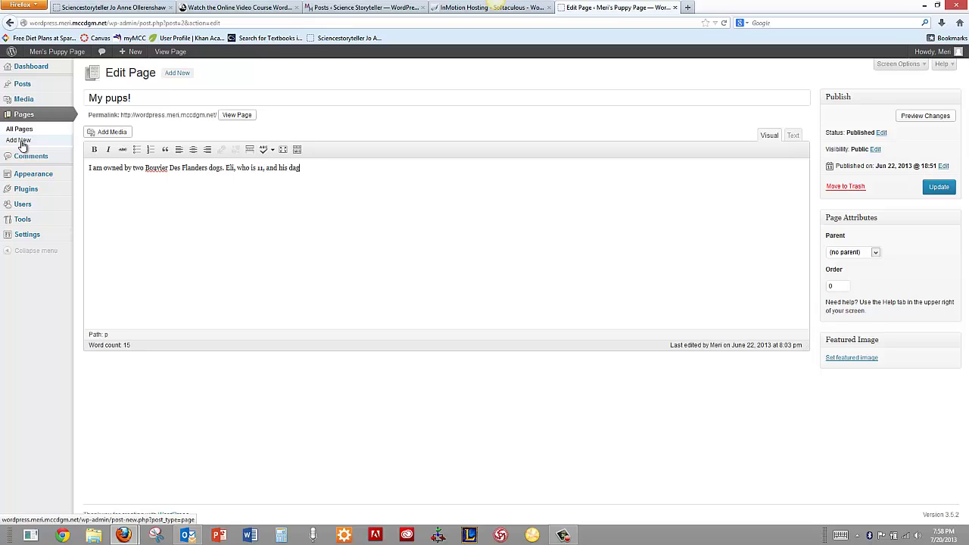
text(sie who is a year and a half old.)
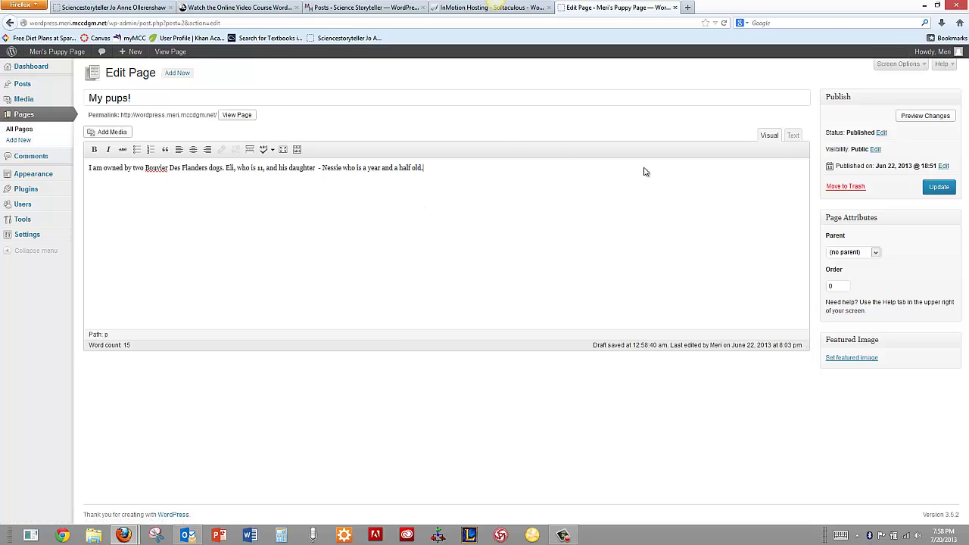
click(876, 254)
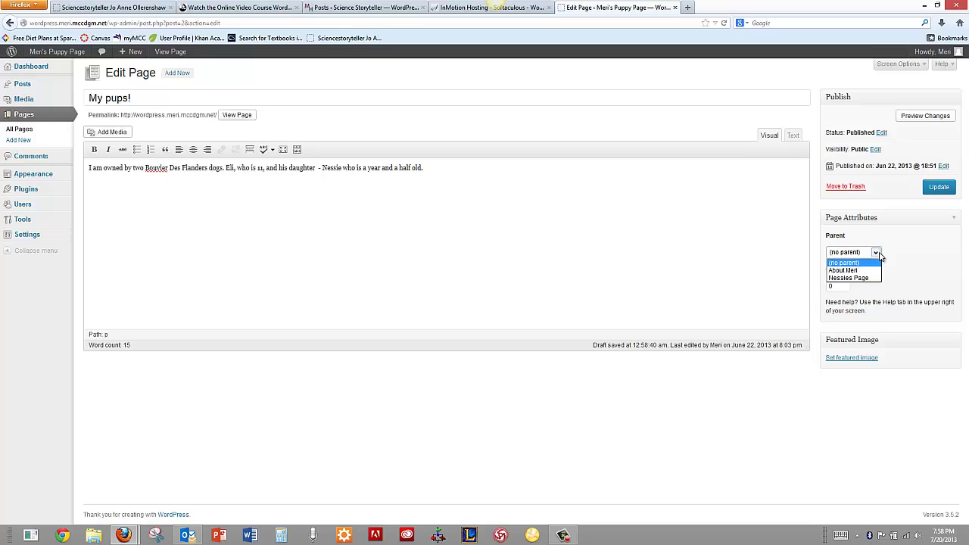
click(891, 254)
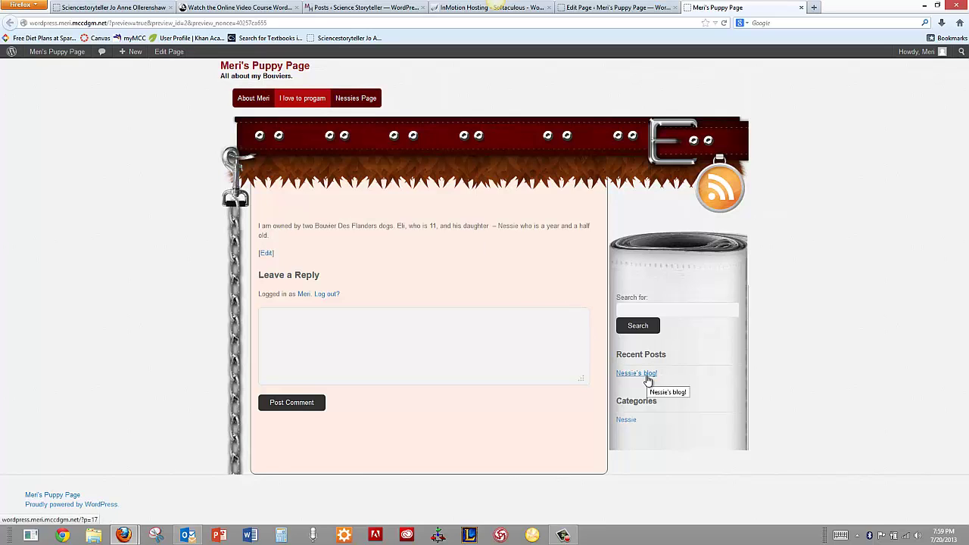
Step: Open Nessie's blog! from Recent Posts, scroll through it, and return to the Dashboard
click(645, 374)
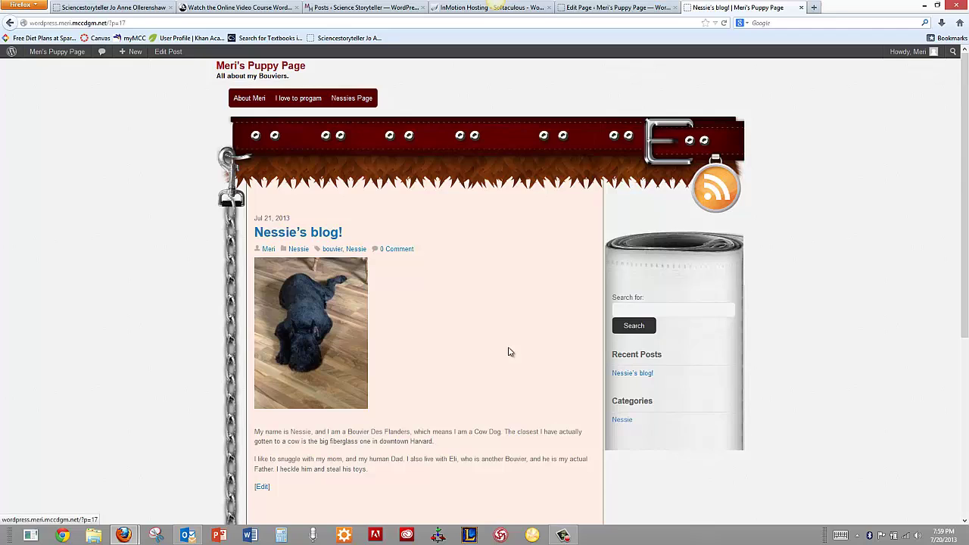
scroll(507, 350, down, 4)
scroll(505, 348, up, 3)
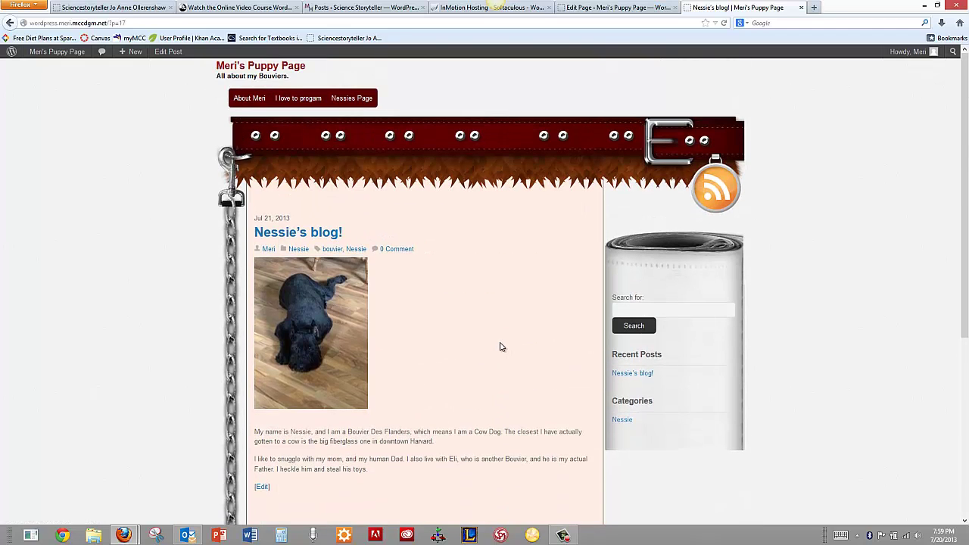
click(57, 51)
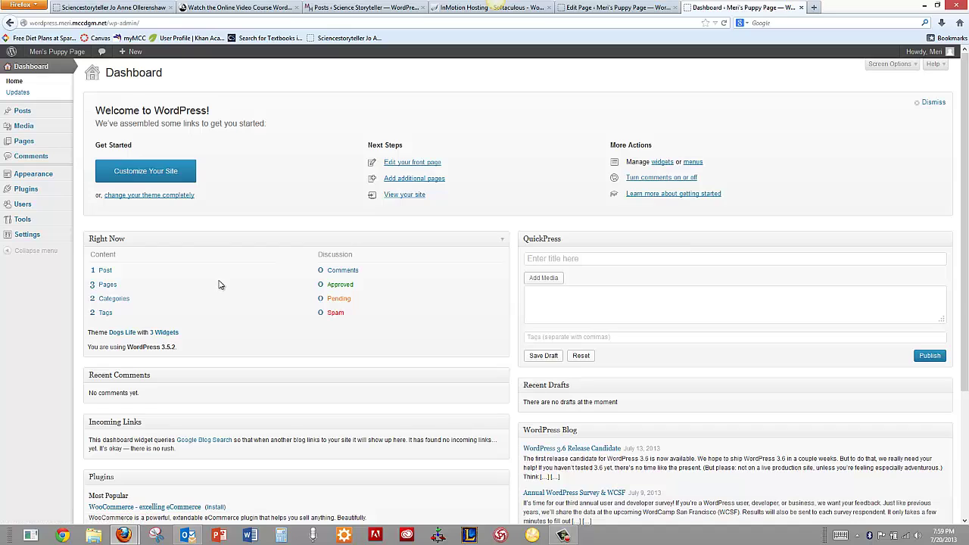
Step: Add a new page titled 'Eli!' whose body calls him an 11 year old Bouvier
click(24, 143)
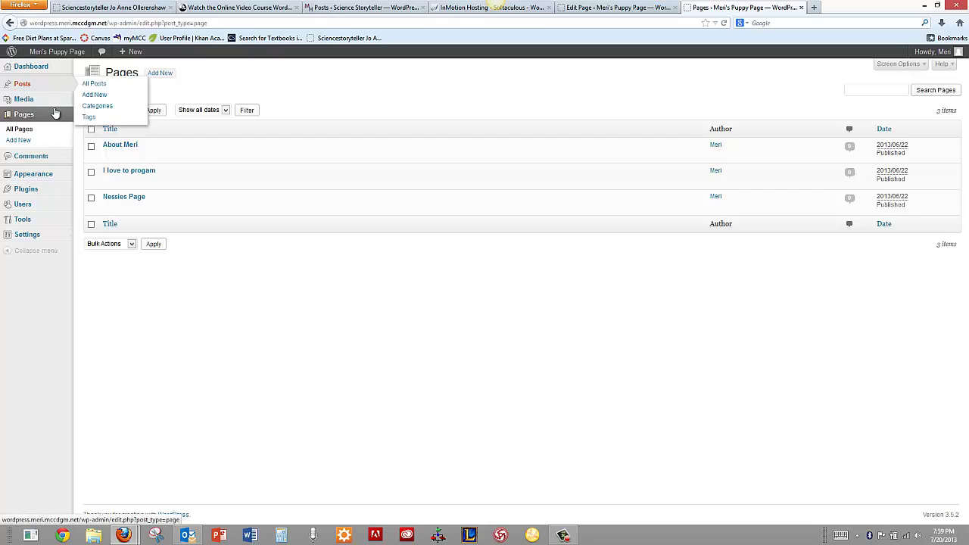
click(18, 141)
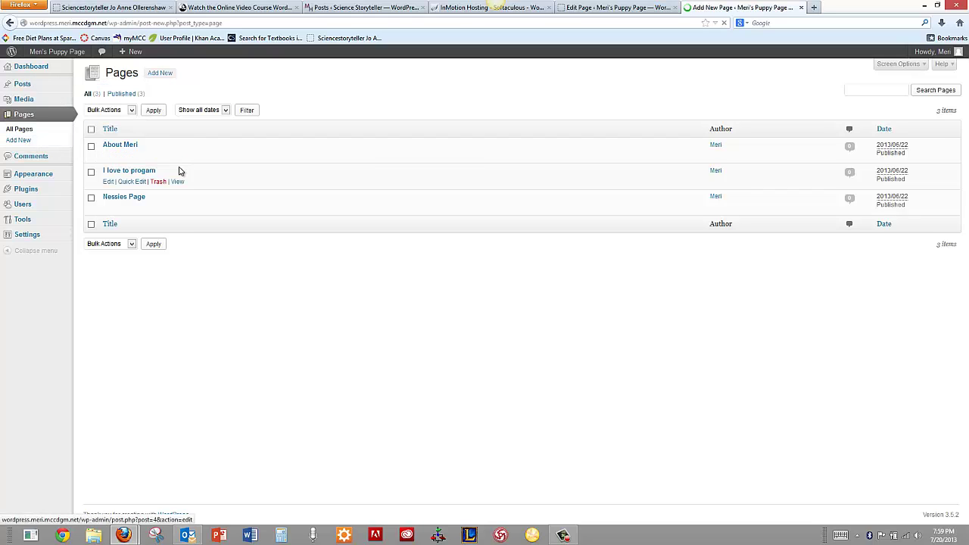
click(161, 96)
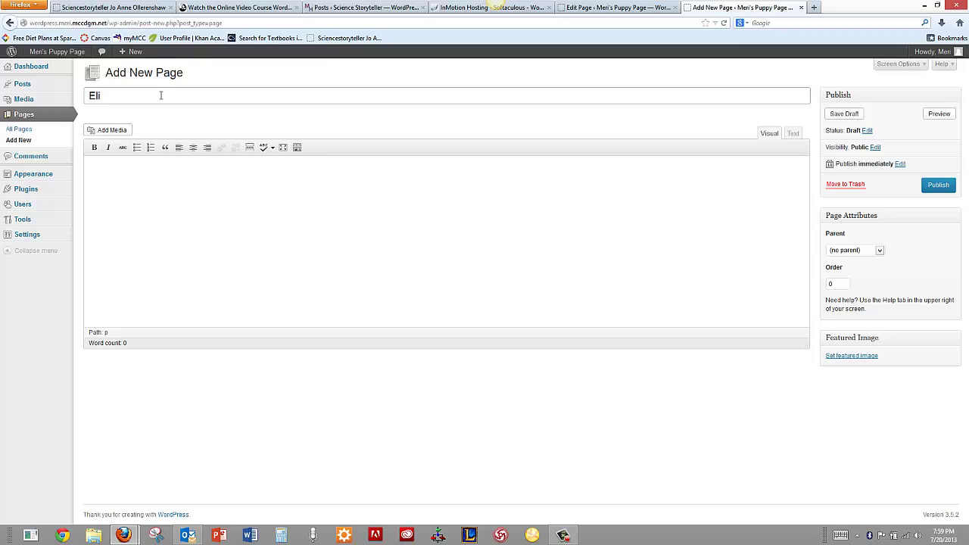
click(202, 178)
text(Eli!)
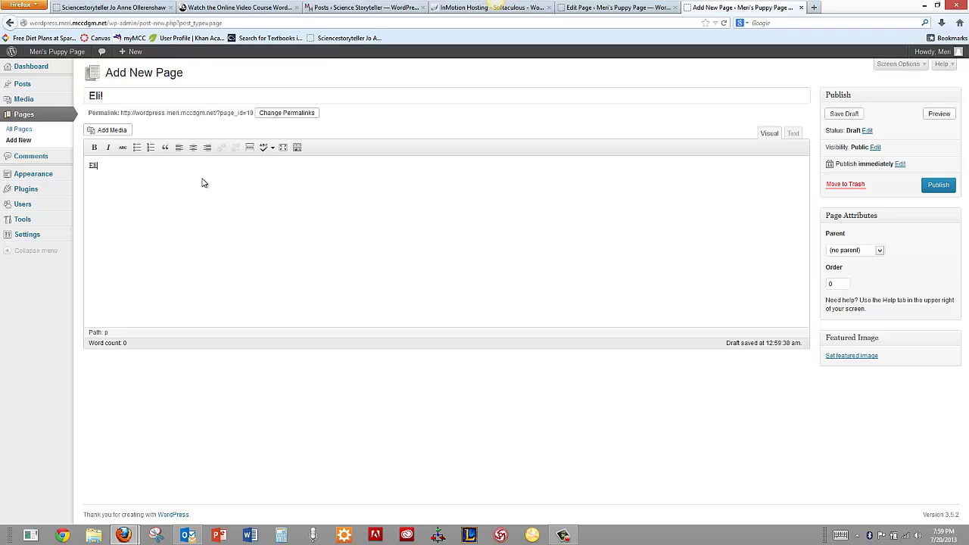
text(is an 11 year old Bouvier who spends all his time training his human)
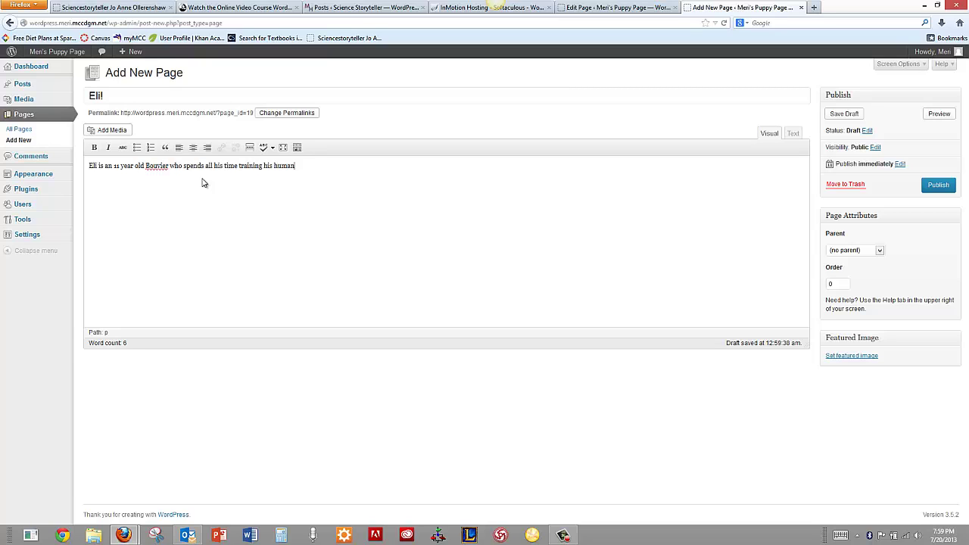
text(.)
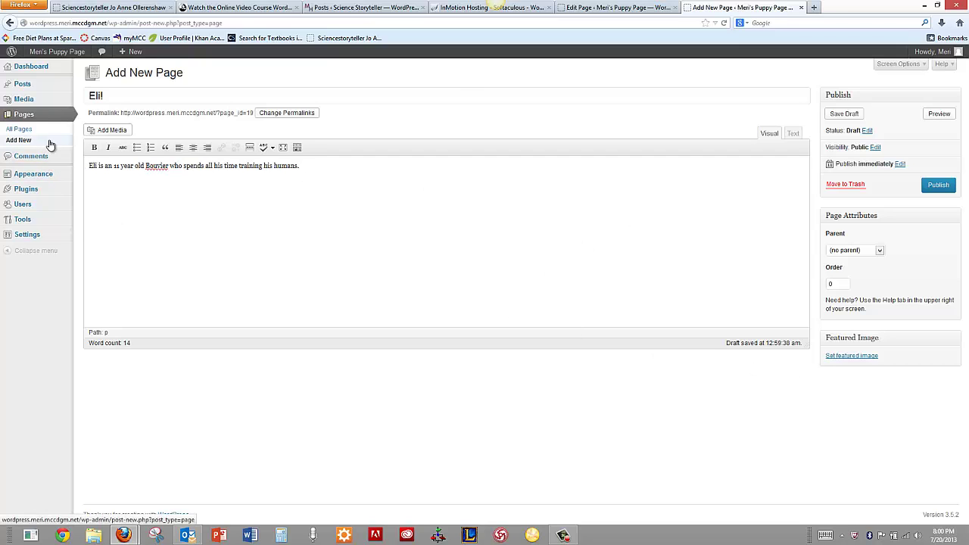
click(130, 134)
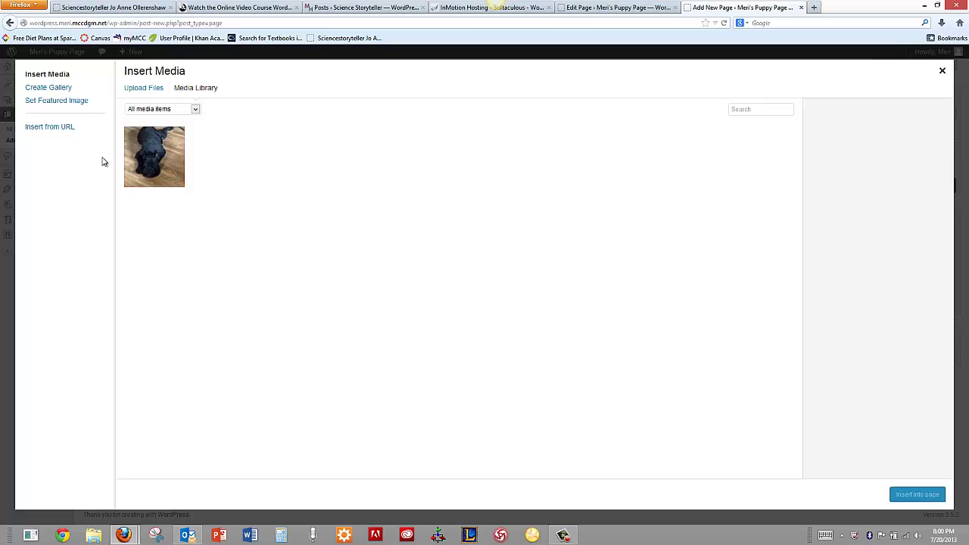
click(156, 87)
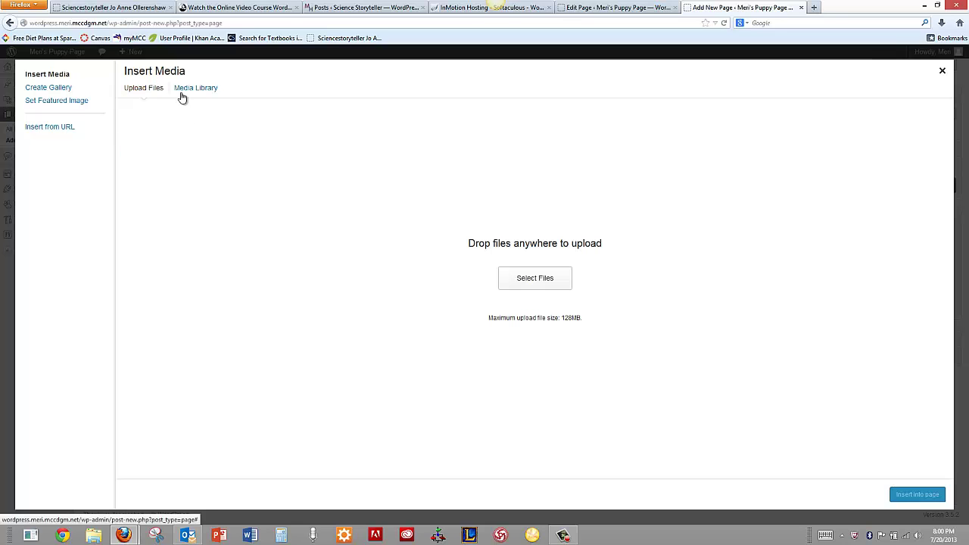
click(527, 271)
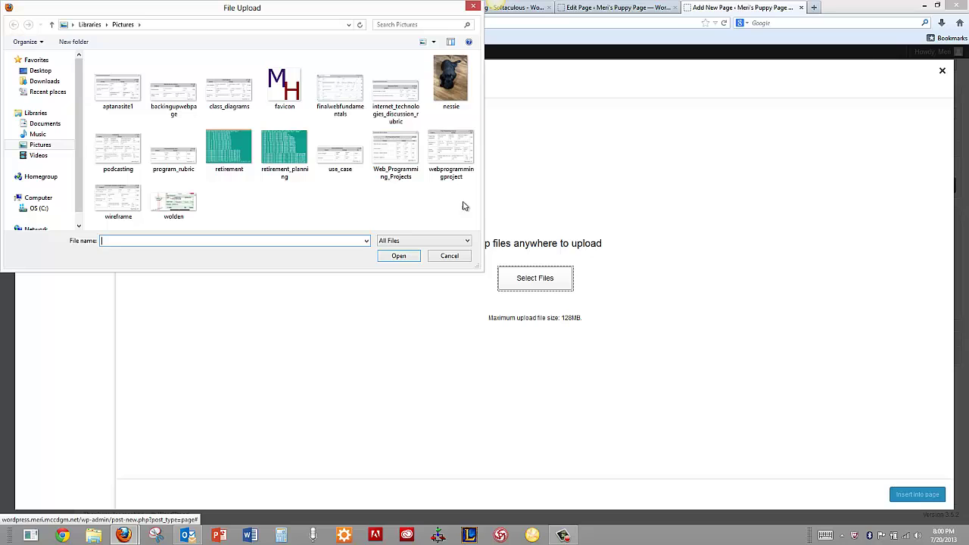
click(53, 156)
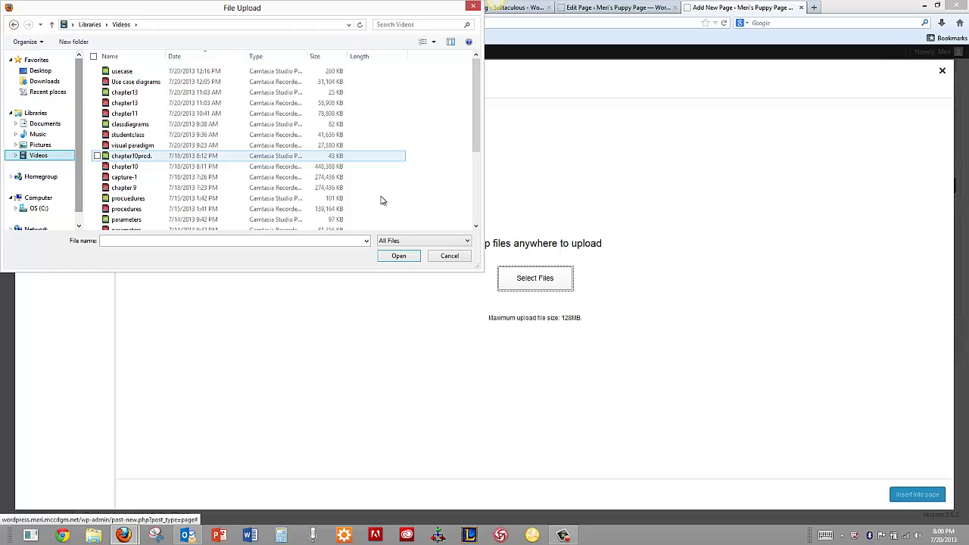
click(413, 257)
click(457, 259)
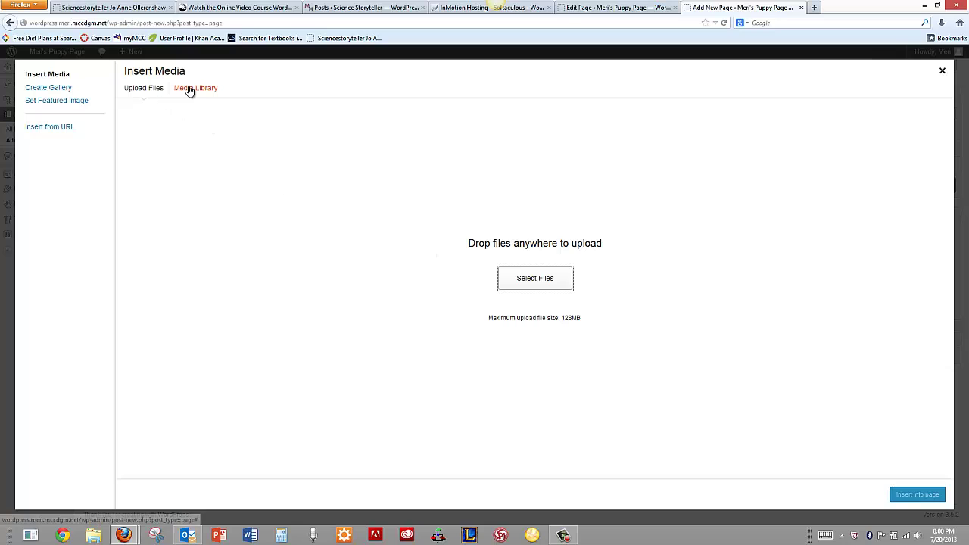
click(191, 90)
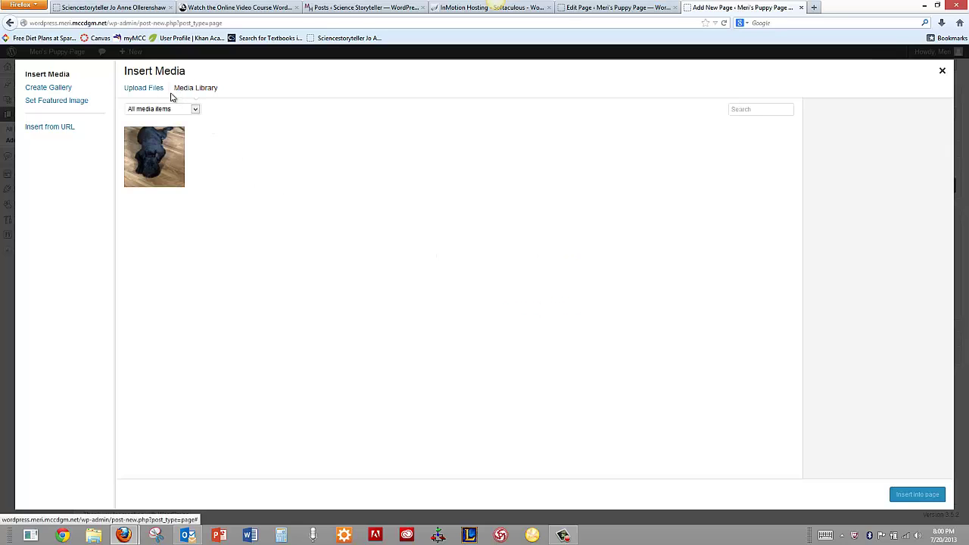
click(67, 127)
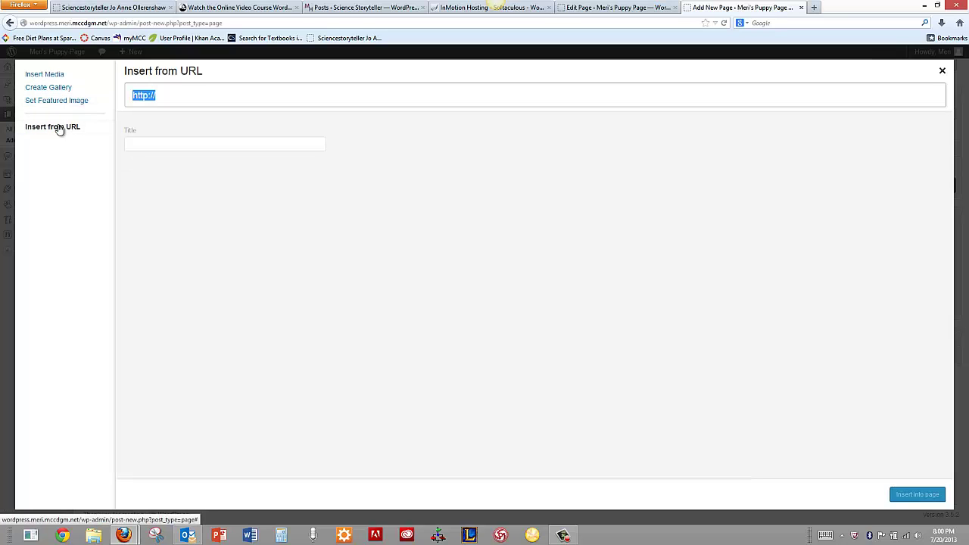
click(74, 152)
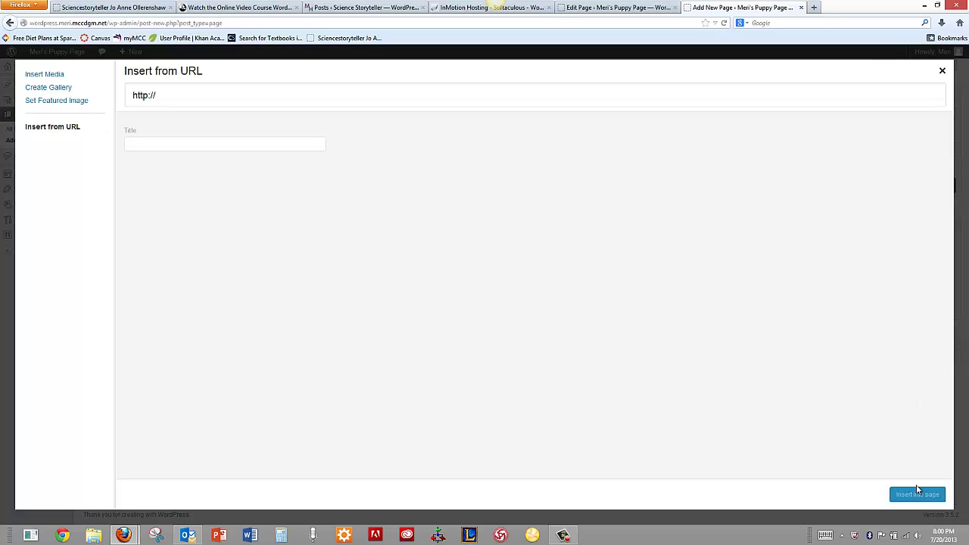
click(941, 70)
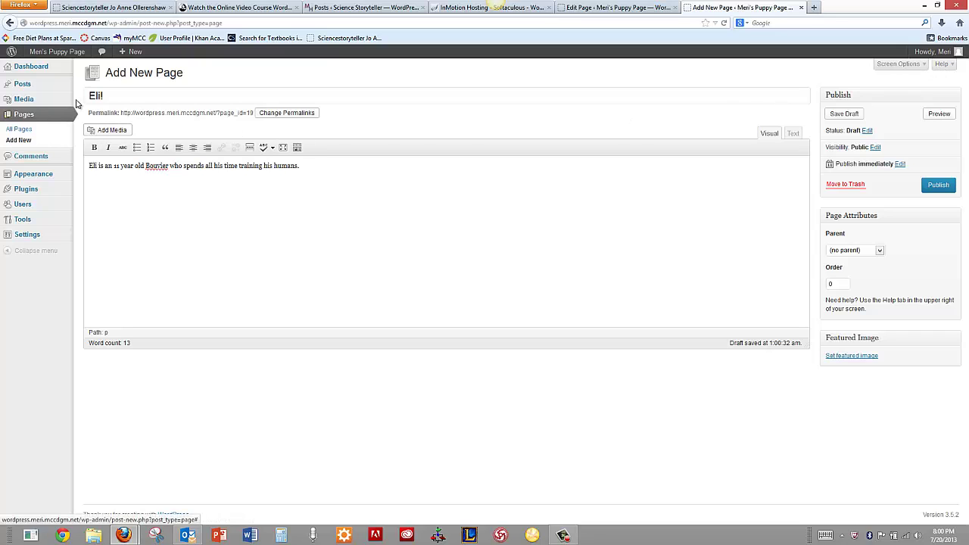
Step: Go to the Dashboard, confirming Leave Page to abandon the Eli! draft
mouse_move(35, 87)
click(36, 70)
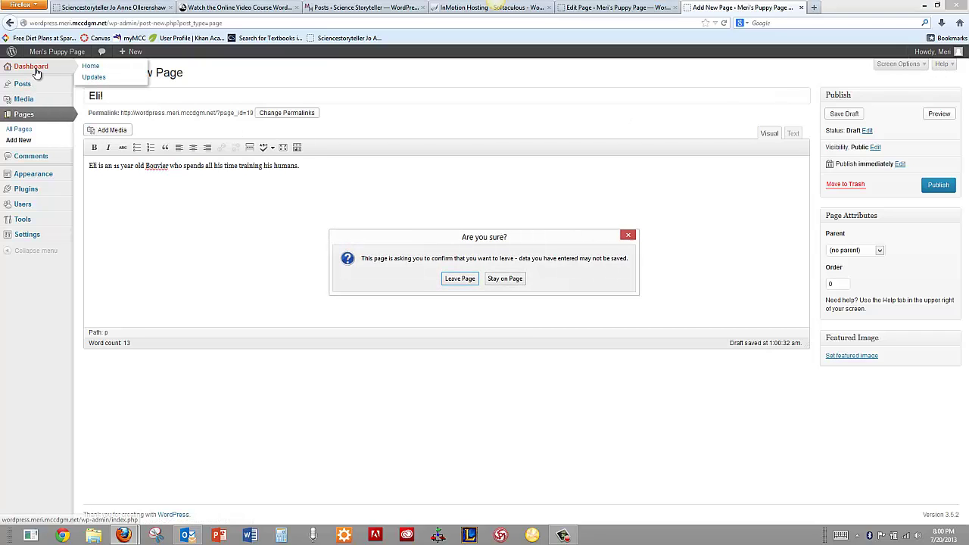
click(460, 279)
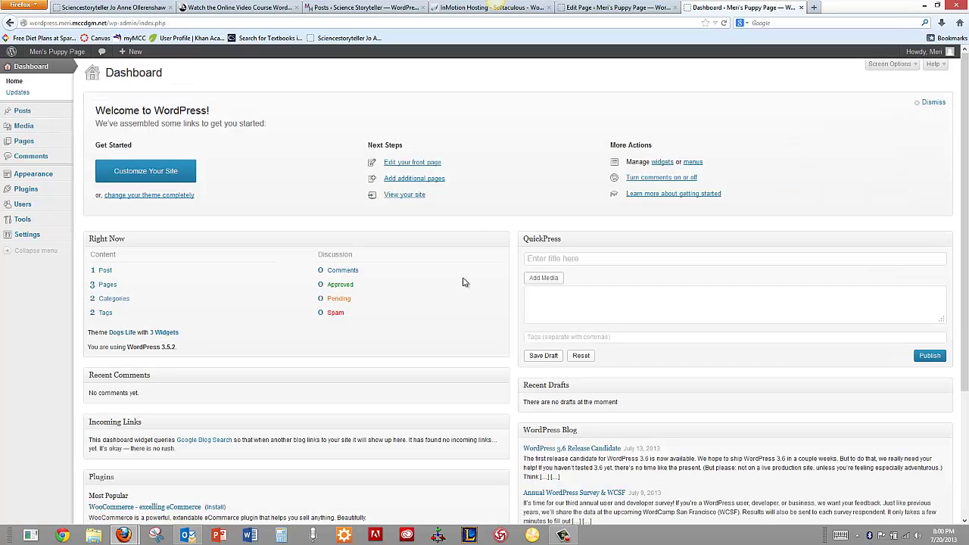
mouse_move(35, 119)
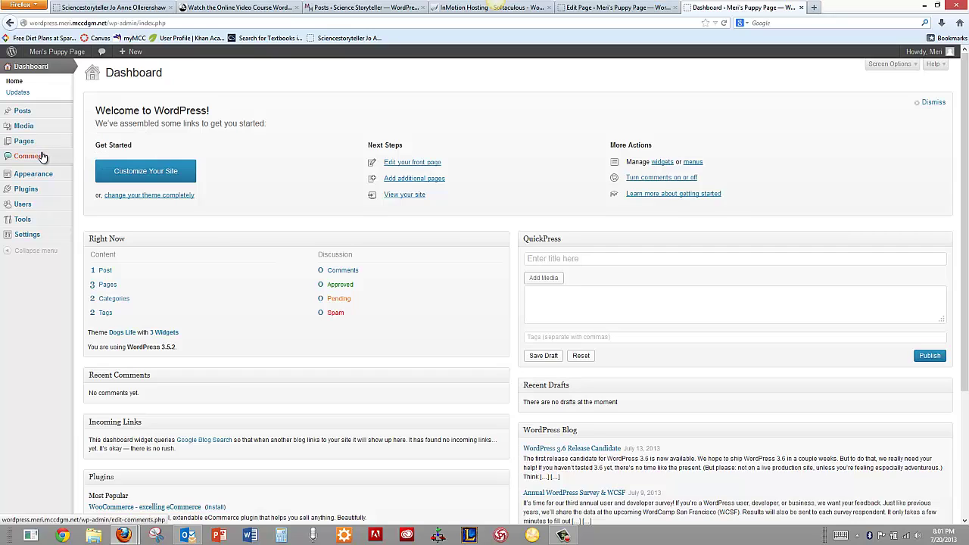
mouse_move(38, 177)
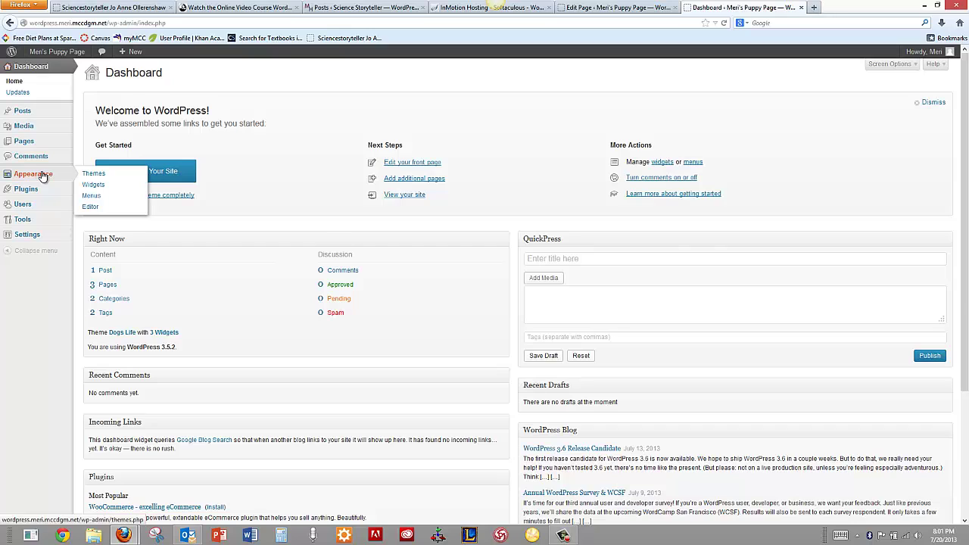
mouse_move(40, 194)
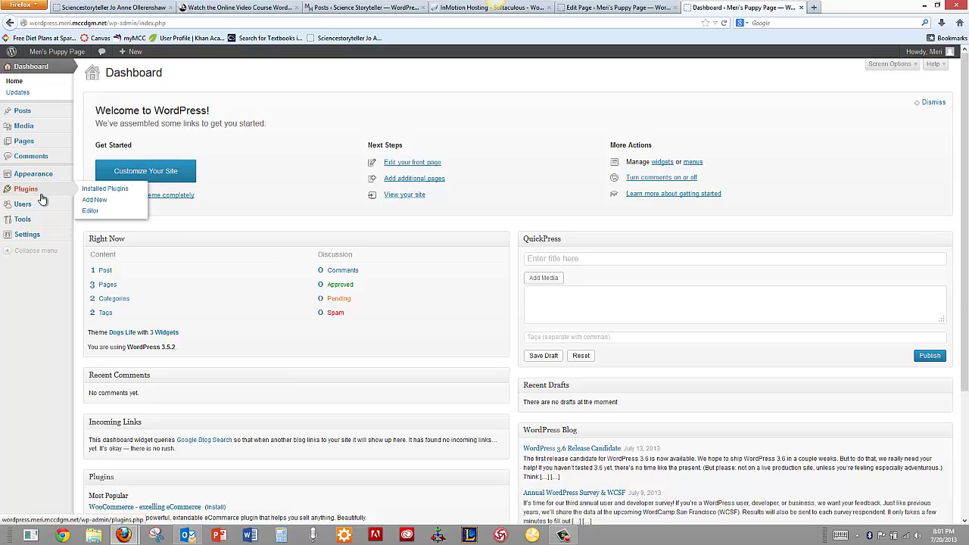